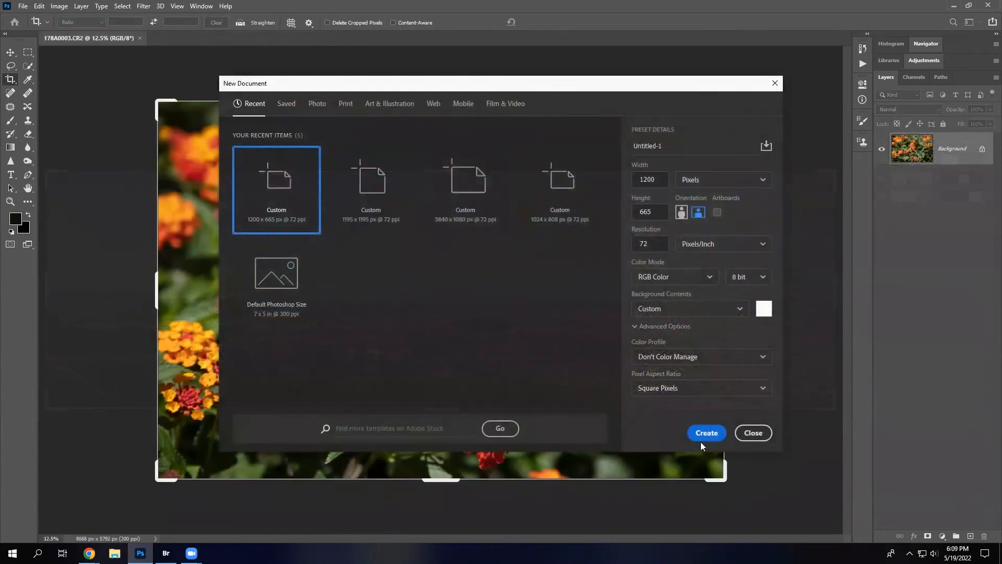
# Create a blank 1200 x 665 px RGB document at 72 ppi and reduce the black Brush to 9 px
pyautogui.click(709, 433)
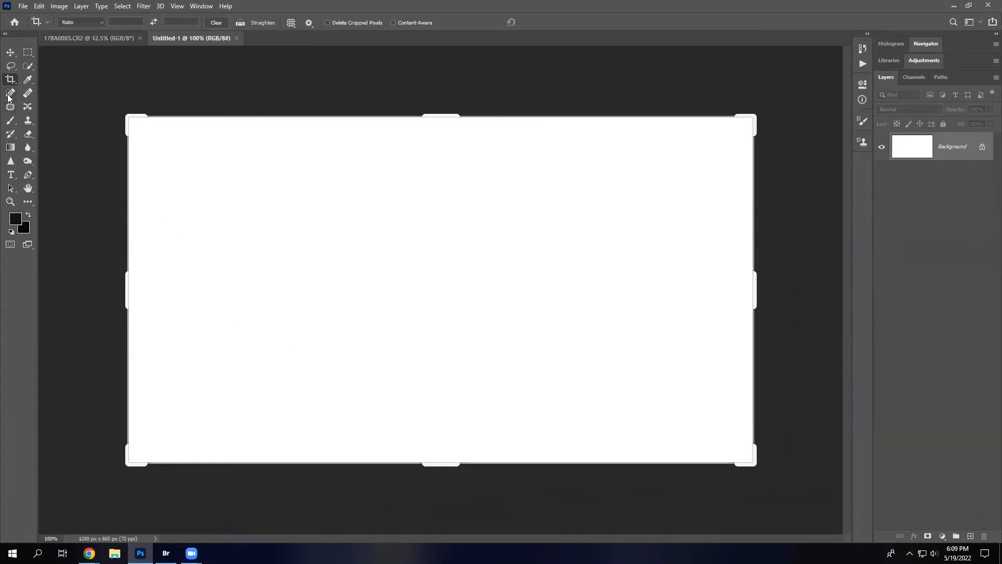
pyautogui.click(10, 121)
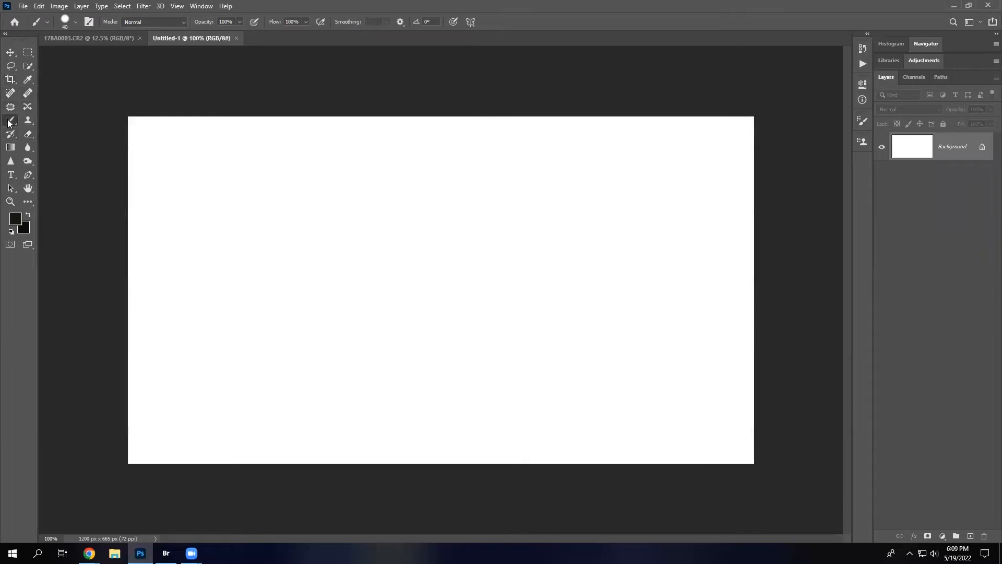
pyautogui.press('[')
pyautogui.press('[')
pyautogui.press('[')
pyautogui.press('[')
pyautogui.press('[')
pyautogui.press('[')
pyautogui.press('[')
# Sketch three overlapping photo frames in a row with both overlaps shaded, and close the sketch document without saving
pyautogui.moveTo(223, 221)
pyautogui.mouseDown()
pyautogui.moveTo(238, 345)
pyautogui.moveTo(379, 341)
pyautogui.moveTo(368, 217)
pyautogui.moveTo(211, 220)
pyautogui.mouseUp()
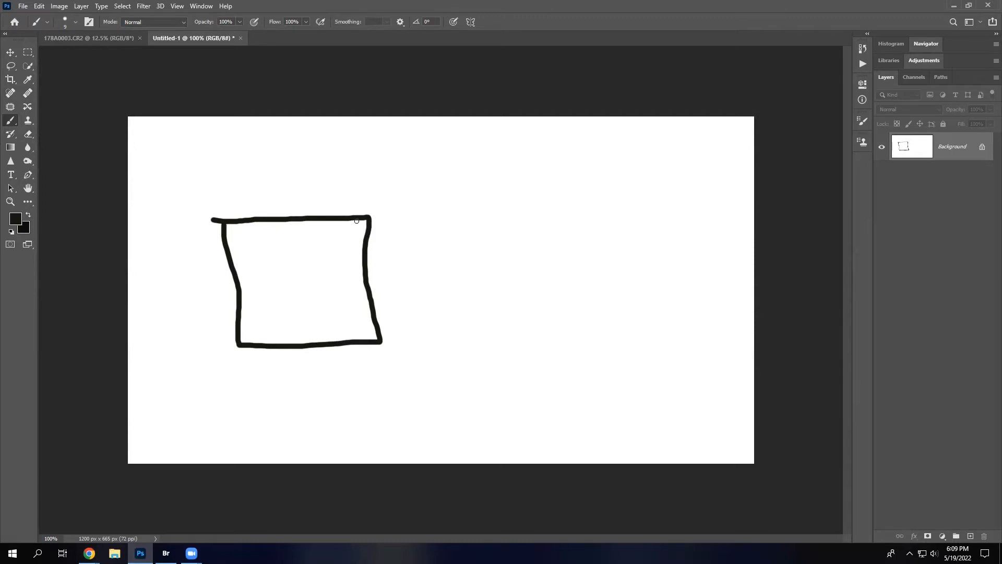
pyautogui.moveTo(348, 208)
pyautogui.mouseDown()
pyautogui.moveTo(348, 333)
pyautogui.moveTo(396, 353)
pyautogui.moveTo(527, 347)
pyautogui.moveTo(504, 208)
pyautogui.moveTo(347, 207)
pyautogui.mouseUp()
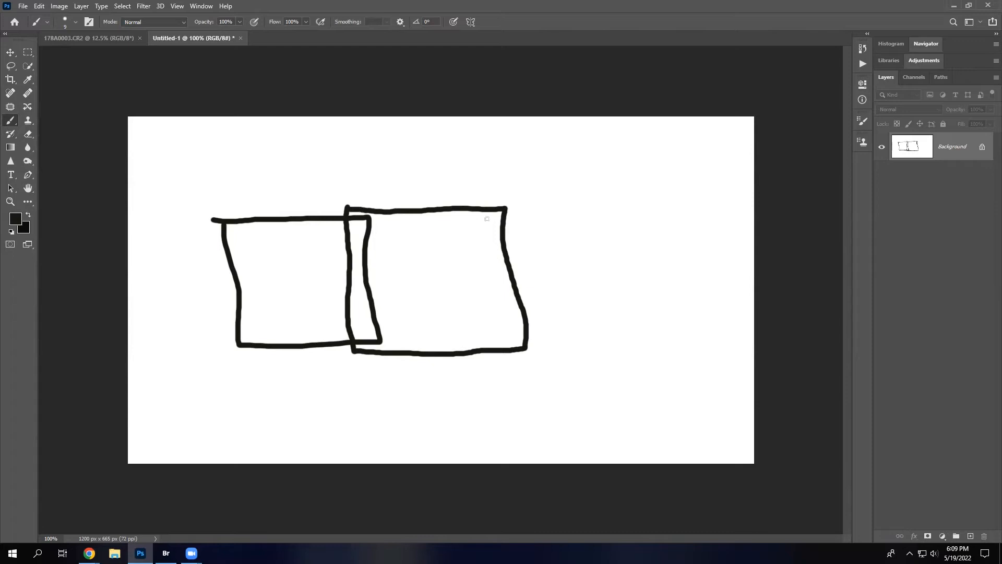
pyautogui.moveTo(350, 226); pyautogui.dragTo(367, 329)
pyautogui.moveTo(485, 219)
pyautogui.mouseDown()
pyautogui.moveTo(508, 330)
pyautogui.moveTo(519, 335)
pyautogui.moveTo(652, 323)
pyautogui.moveTo(645, 207)
pyautogui.moveTo(486, 216)
pyautogui.moveTo(502, 228)
pyautogui.moveTo(515, 315)
pyautogui.mouseUp()
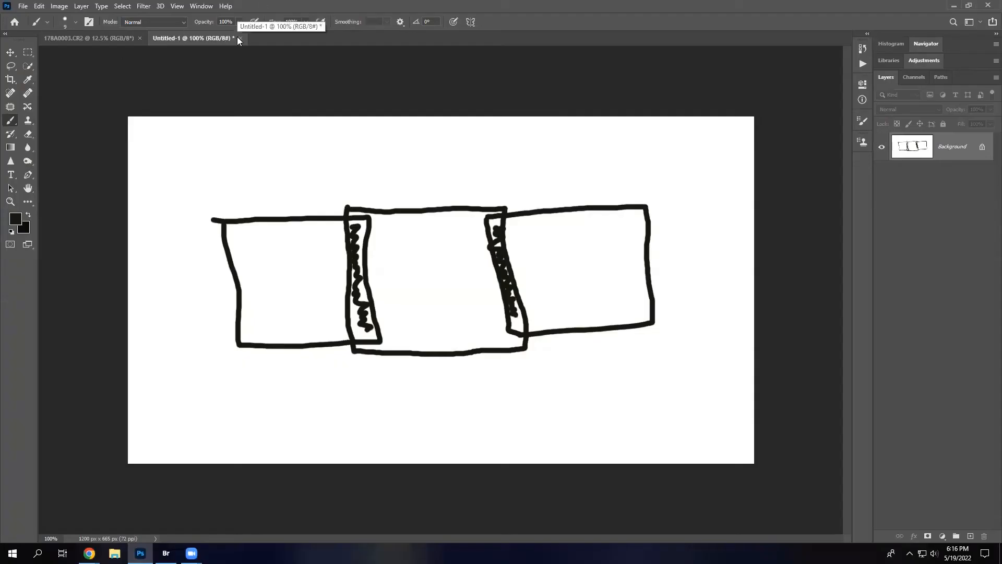
pyautogui.click(239, 38)
pyautogui.click(498, 206)
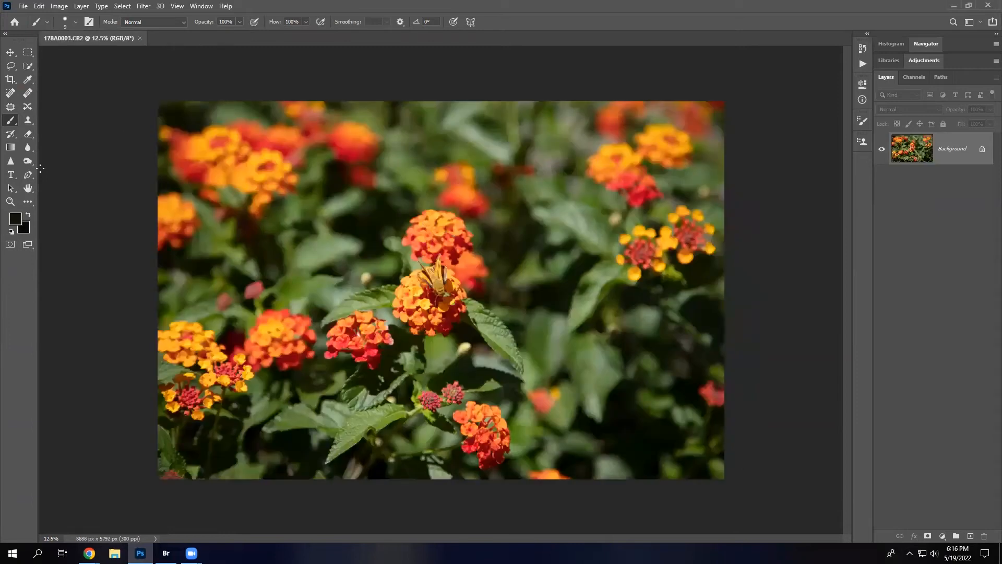
# Photomerge photo1.jpg, photo2.jpg and photo3.jpg with the Auto layout and Blend Images Together enabled
pyautogui.click(23, 7)
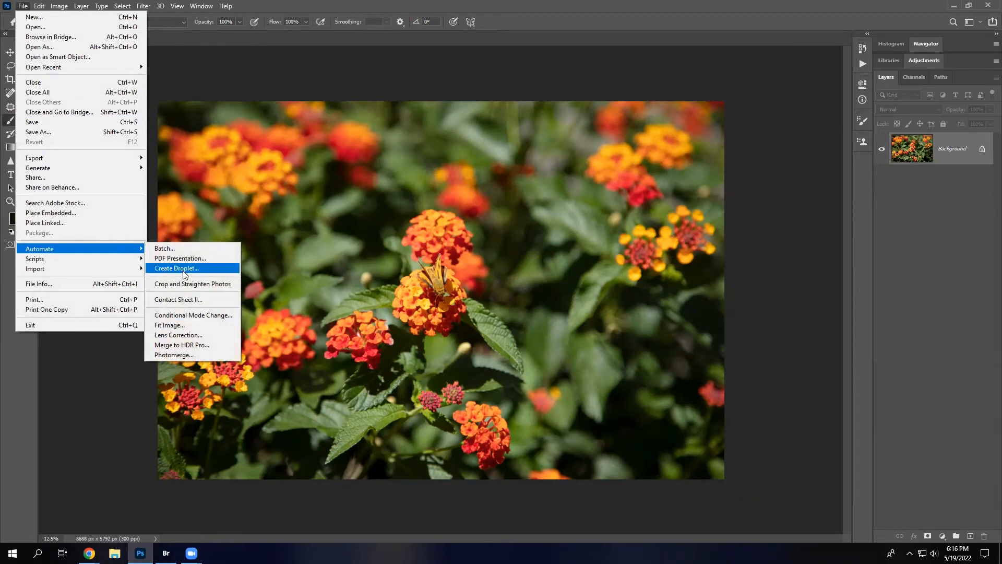
pyautogui.click(184, 355)
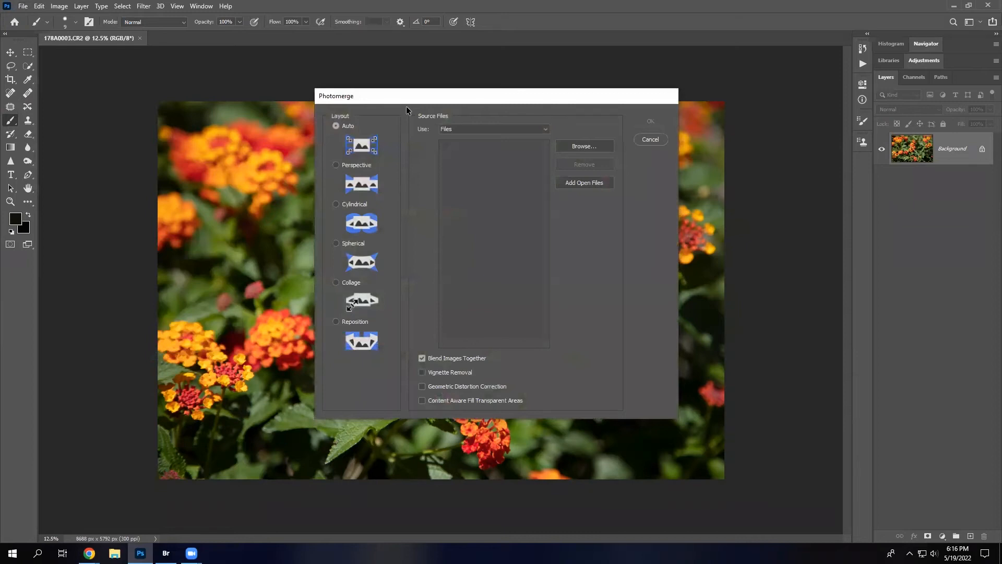
pyautogui.click(576, 146)
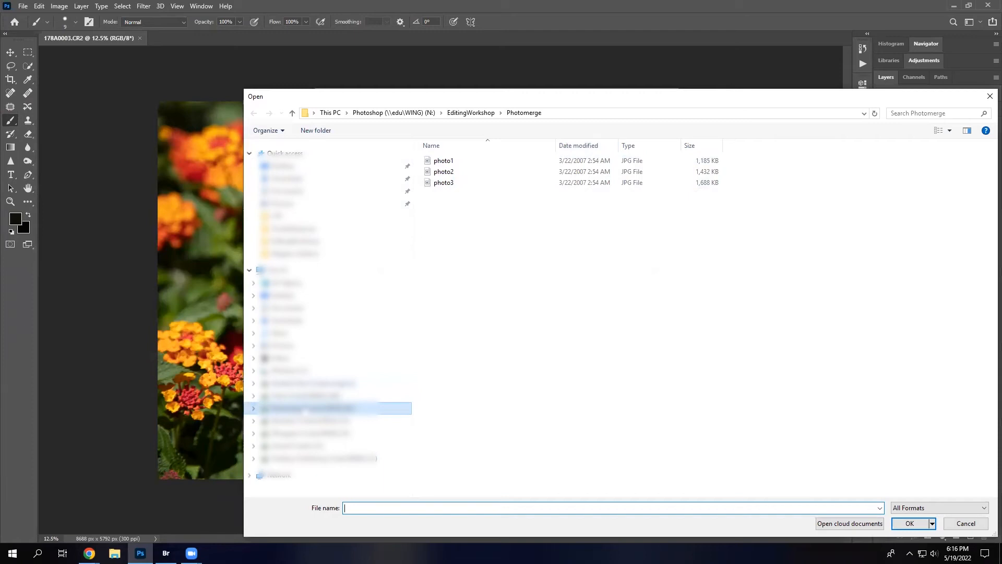
pyautogui.moveTo(454, 207); pyautogui.dragTo(436, 158)
pyautogui.click(905, 519)
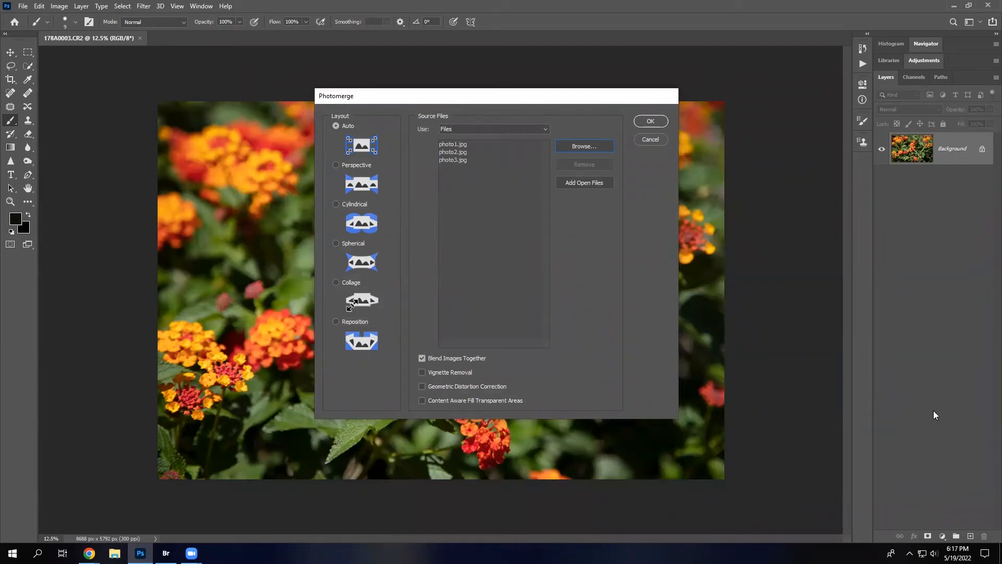
pyautogui.click(648, 121)
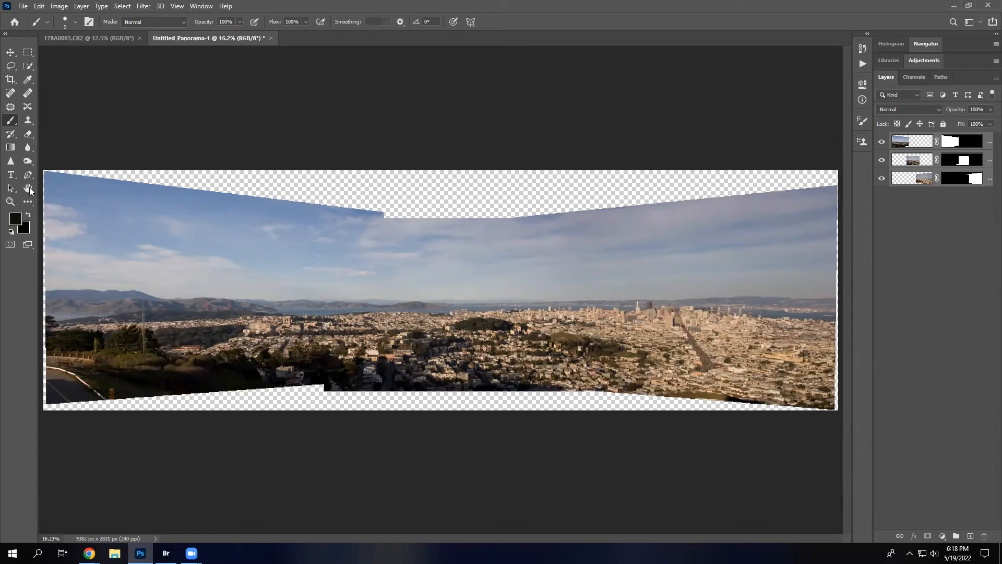
# Examine the seam between the first two merged photos up close, from the sky down to the lower edge
pyautogui.click(10, 202)
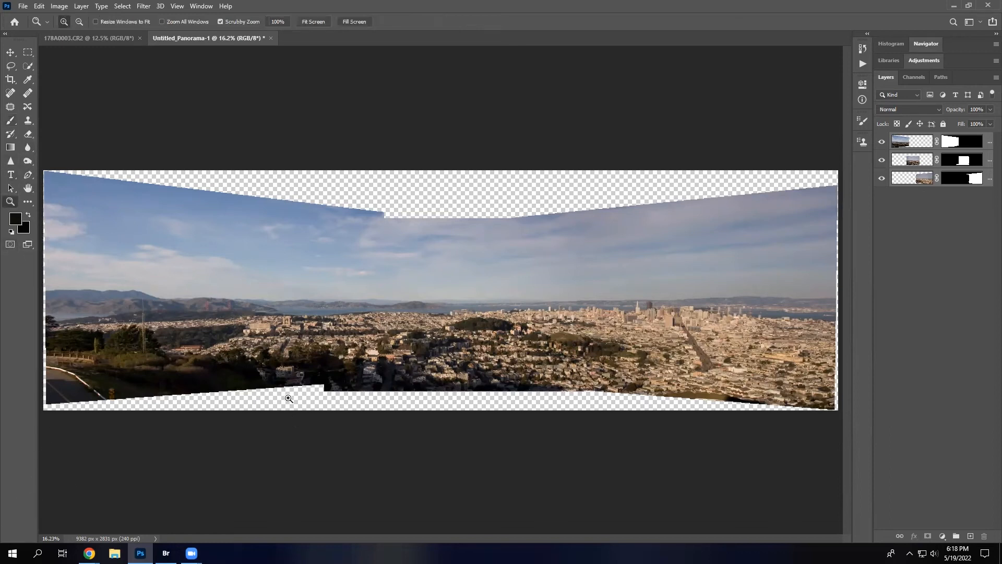
pyautogui.moveTo(342, 395); pyautogui.dragTo(311, 385)
pyautogui.moveTo(363, 234); pyautogui.dragTo(293, 425)
pyautogui.moveTo(349, 250); pyautogui.dragTo(382, 470)
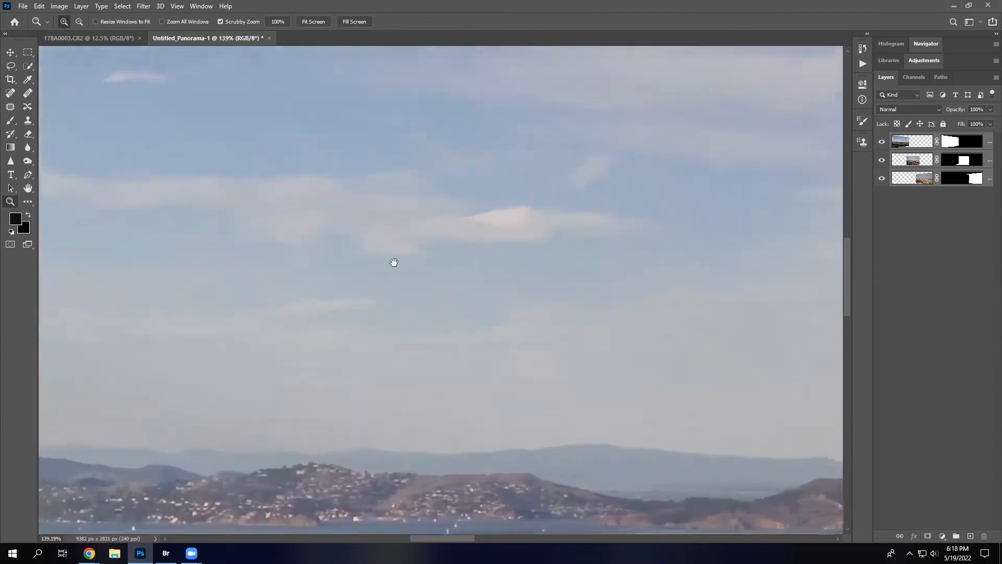
pyautogui.moveTo(394, 262); pyautogui.dragTo(264, 405)
pyautogui.moveTo(339, 251); pyautogui.dragTo(367, 177)
pyautogui.moveTo(366, 306); pyautogui.dragTo(410, 59)
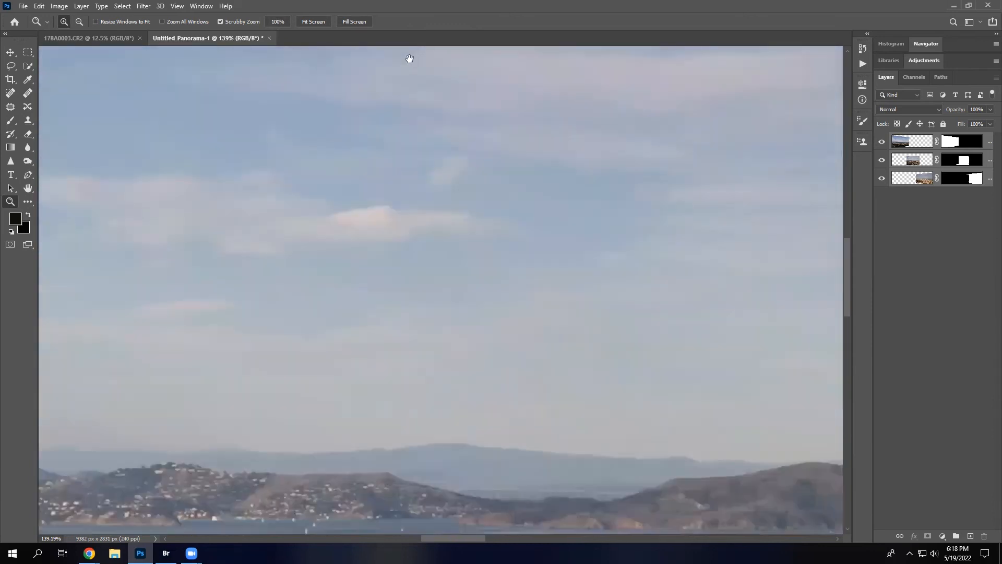
pyautogui.moveTo(354, 360); pyautogui.dragTo(396, 139)
pyautogui.moveTo(378, 263); pyautogui.dragTo(410, 58)
pyautogui.moveTo(399, 324); pyautogui.dragTo(421, 101)
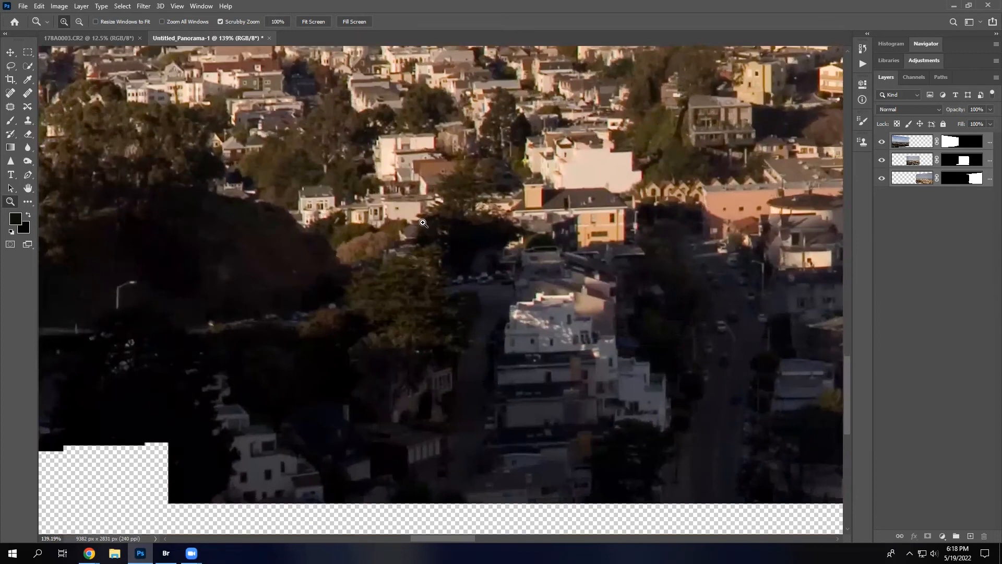
pyautogui.hotkey('ctrl', '0')
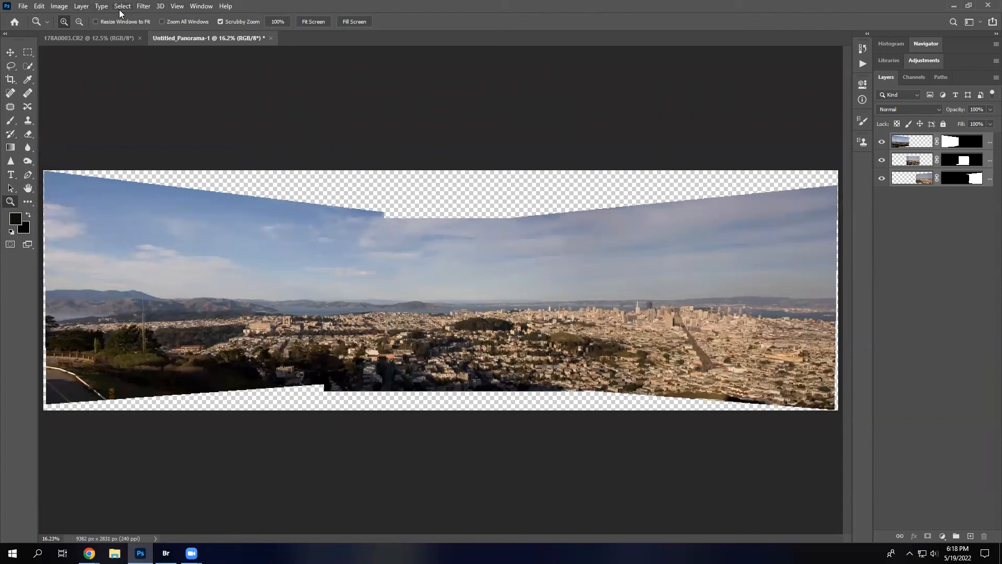
# Flatten the panorama's three masked layers into a single background
pyautogui.click(141, 6)
pyautogui.moveTo(96, 7)
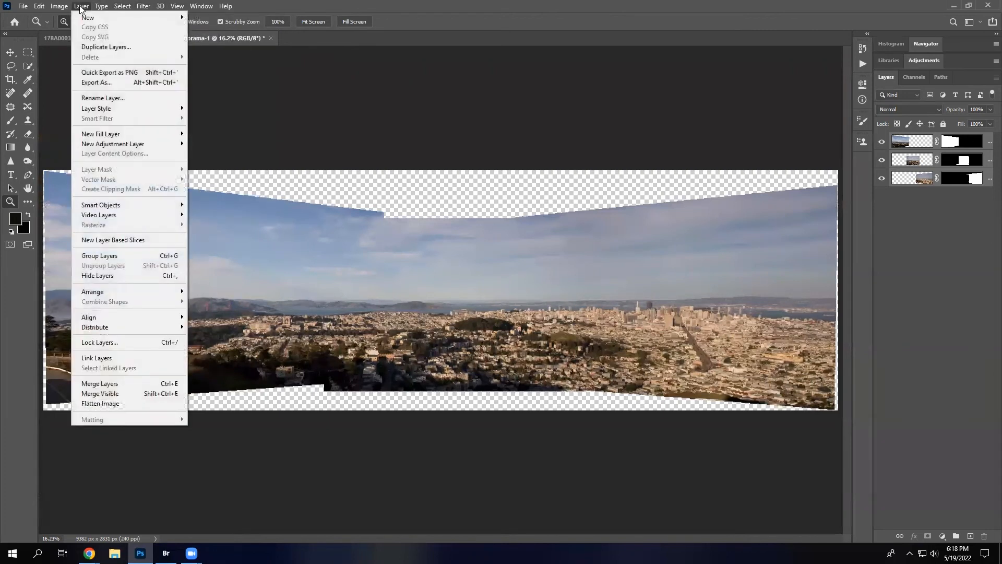
pyautogui.click(125, 403)
# Crop the flattened panorama to a rectangle that excludes the uneven white areas along its edges
pyautogui.click(11, 77)
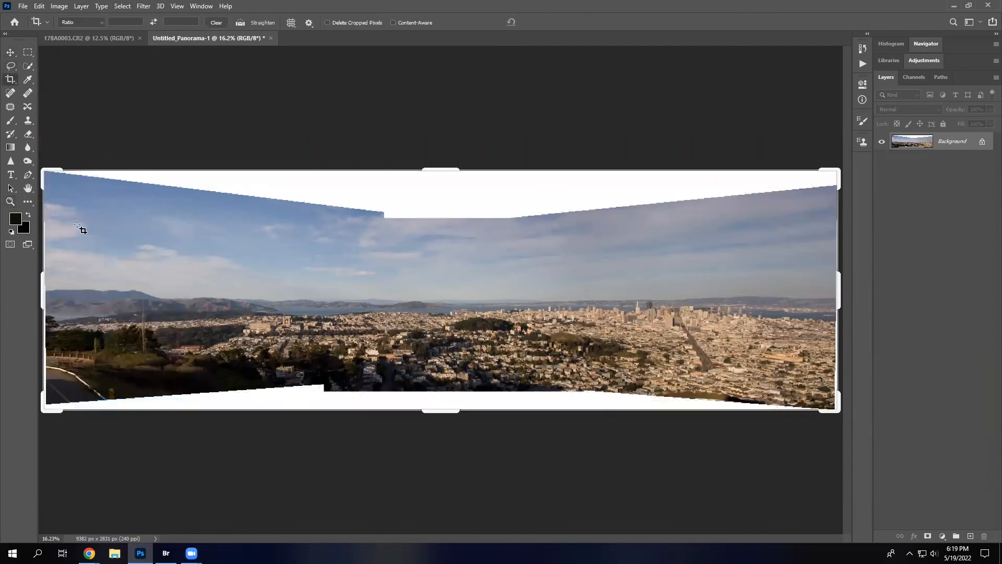
pyautogui.moveTo(43, 170); pyautogui.dragTo(44, 196)
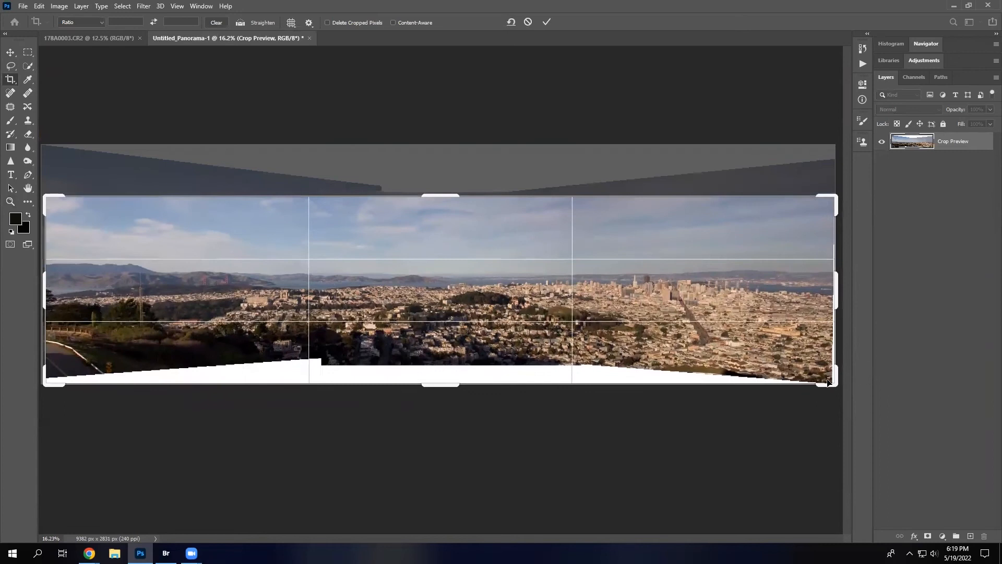
pyautogui.moveTo(828, 383); pyautogui.dragTo(829, 371)
pyautogui.press('Return')
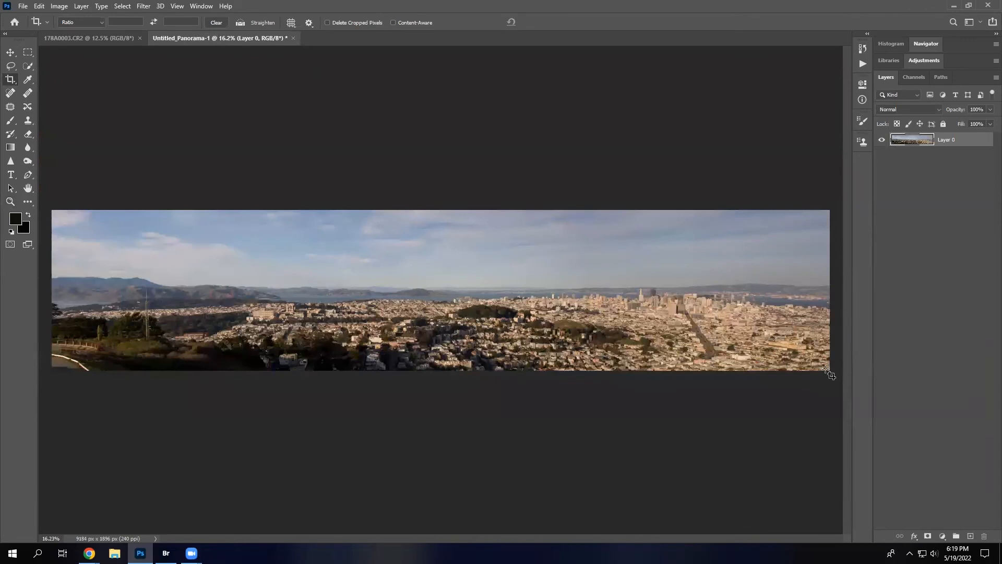
# Undo the crop and close the panorama document without saving
pyautogui.hotkey('ctrl', 'z')
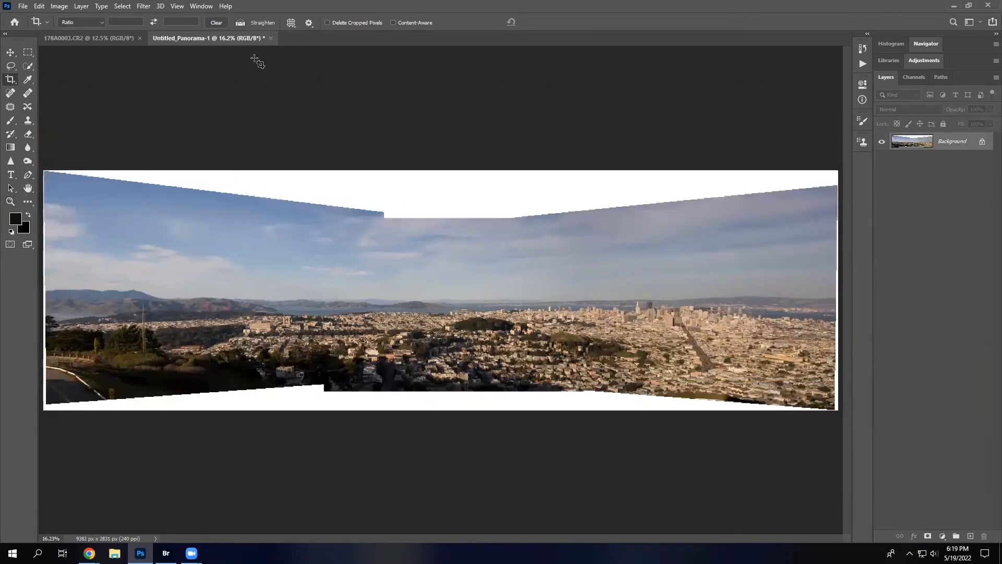
pyautogui.click(270, 39)
pyautogui.click(498, 206)
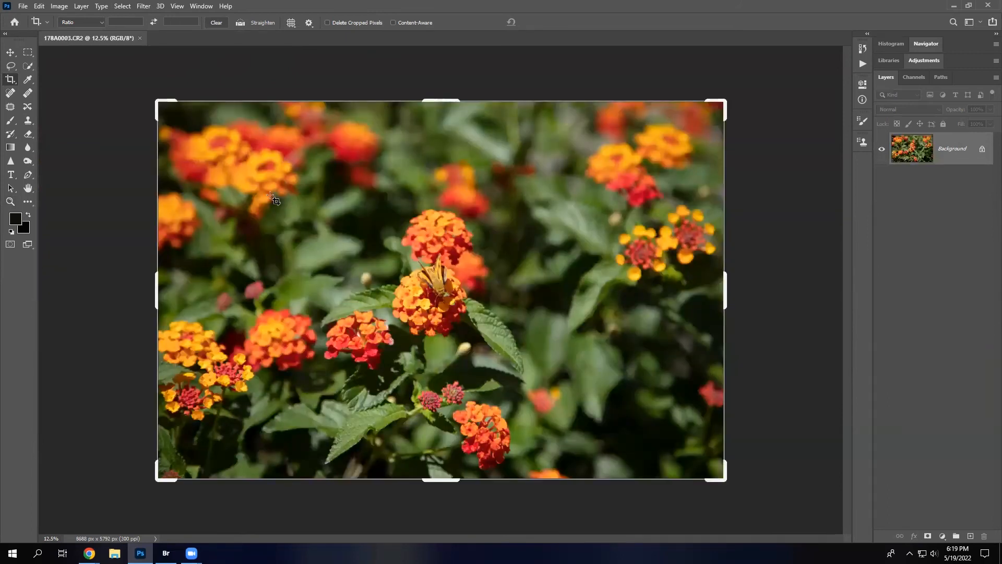
# Start another Photomerge with the Auto layout and load photo1, photo2 and photo3 as its source files
pyautogui.click(23, 7)
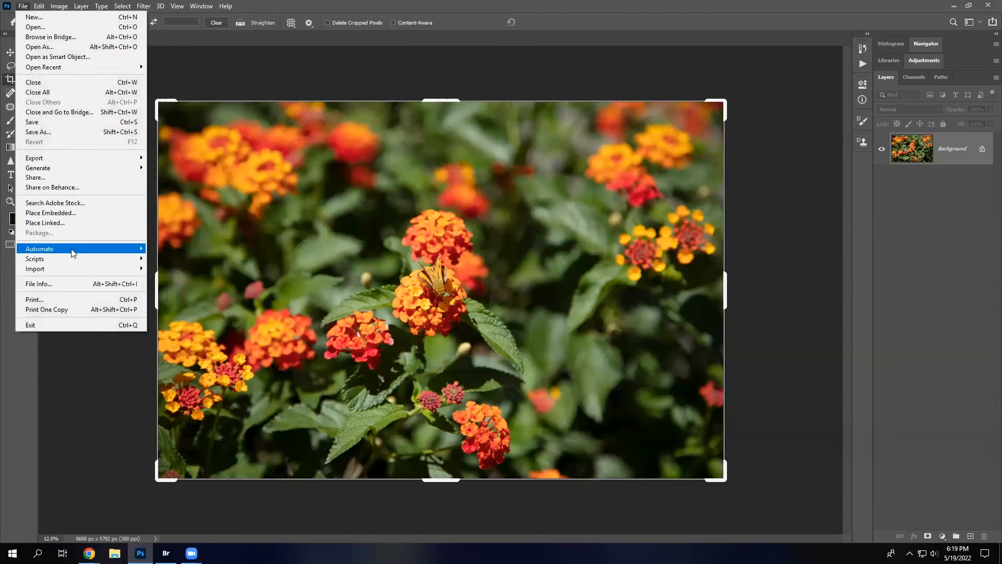
pyautogui.moveTo(74, 247)
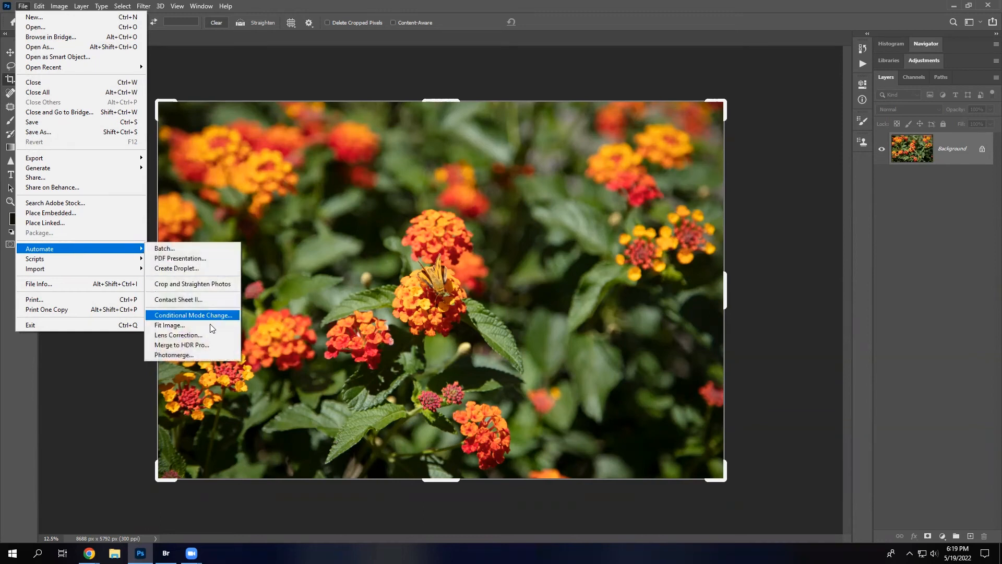
pyautogui.click(198, 356)
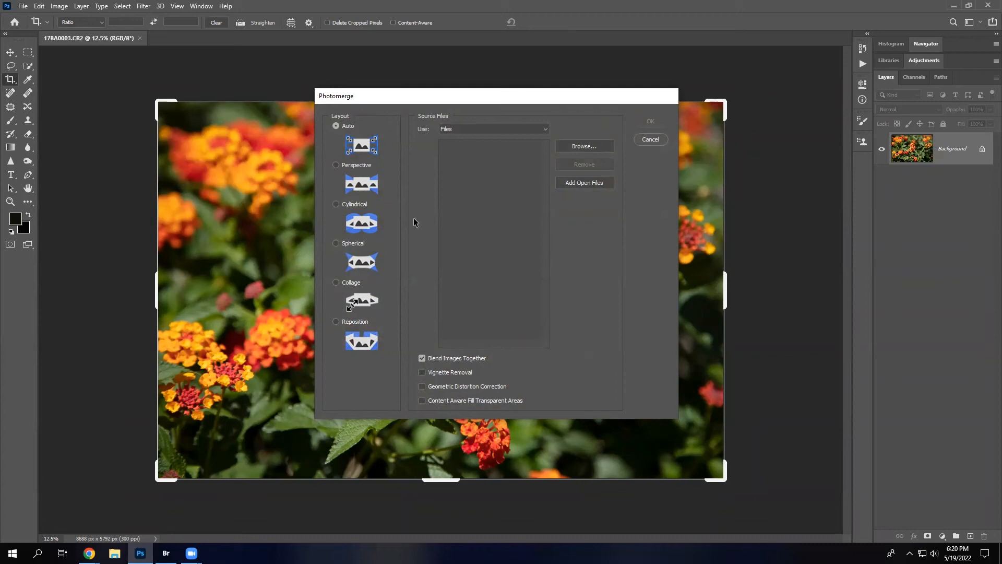
pyautogui.click(584, 147)
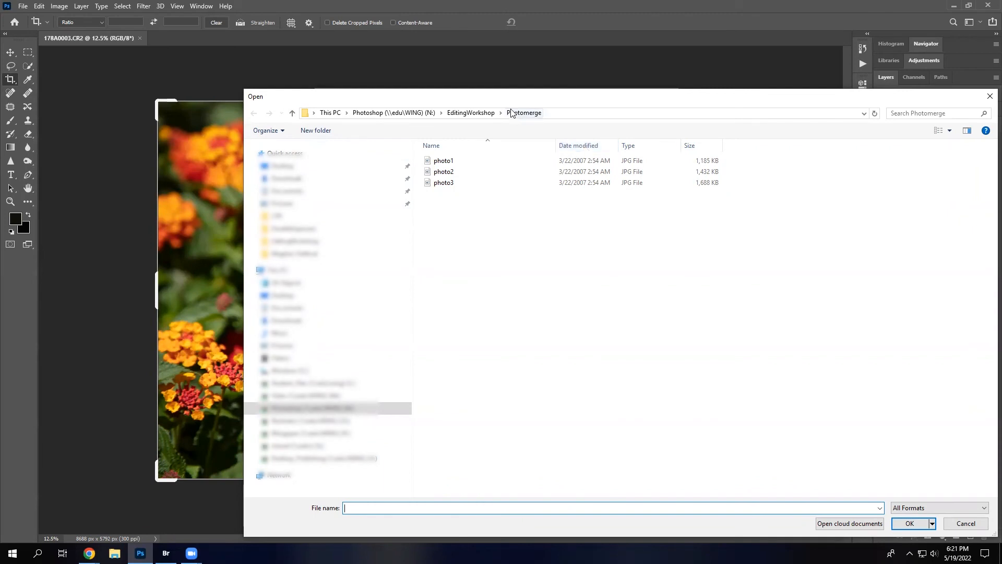
pyautogui.moveTo(452, 209); pyautogui.dragTo(426, 156)
pyautogui.click(911, 524)
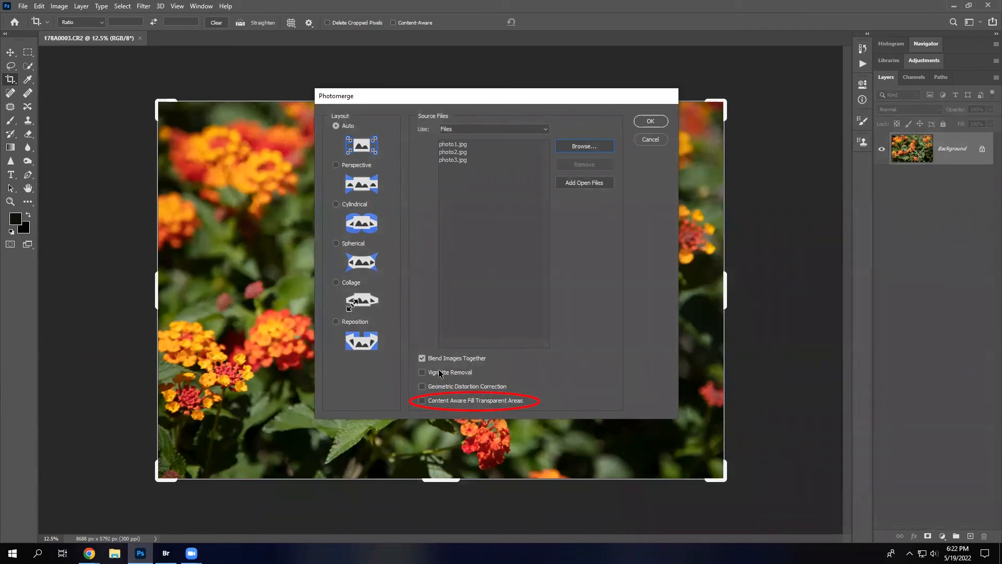
# Merge the photos with Content Aware Fill Transparent Areas enabled, and deselect the filled edge areas
pyautogui.click(422, 401)
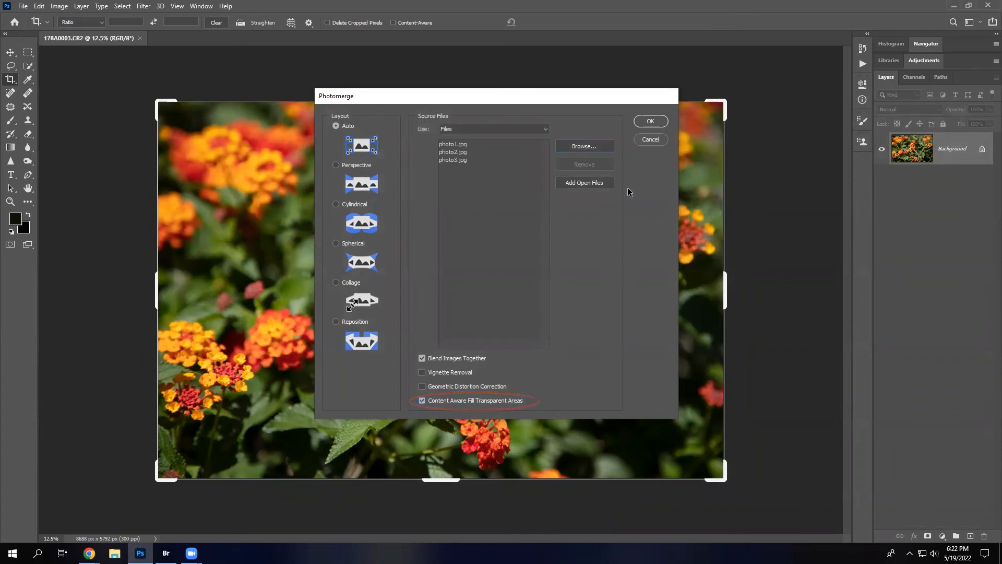
pyautogui.click(651, 121)
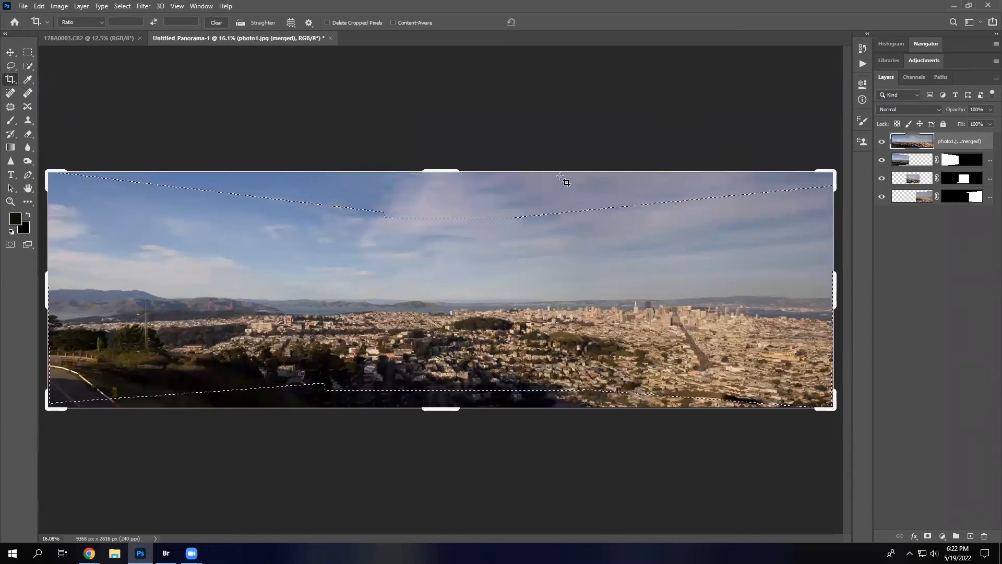
pyautogui.hotkey('ctrl', 'd')
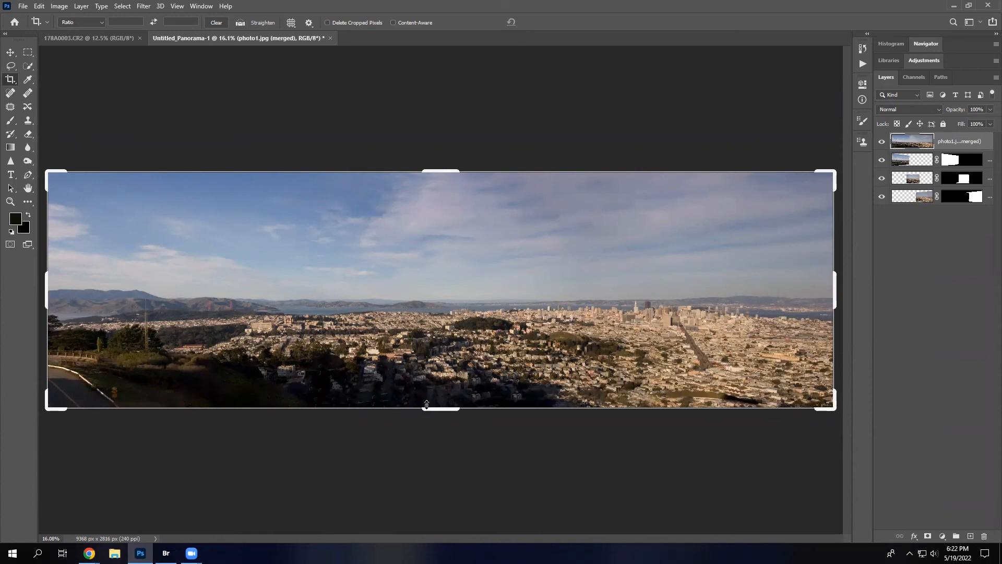
# Toggle the merged top layer's visibility repeatedly to compare the content-aware filled edges with the original transparent ones
pyautogui.click(882, 142)
pyautogui.click(883, 143)
pyautogui.click(883, 143)
pyautogui.click(883, 143)
pyautogui.click(882, 143)
pyautogui.click(882, 143)
pyautogui.click(883, 143)
pyautogui.click(883, 143)
pyautogui.click(883, 143)
pyautogui.click(883, 143)
pyautogui.click(882, 142)
pyautogui.click(883, 143)
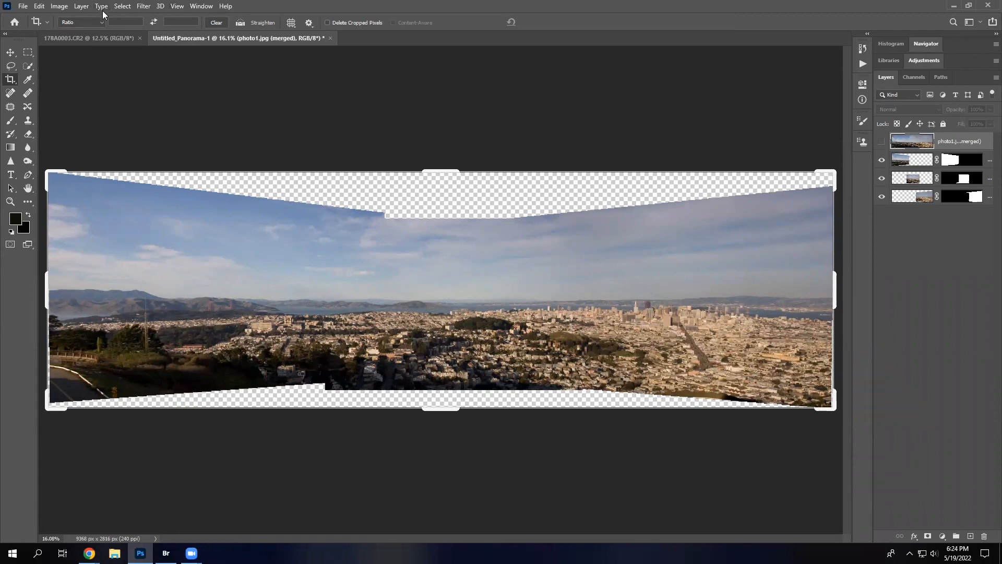
# Open the layer commands for the panorama
pyautogui.click(81, 6)
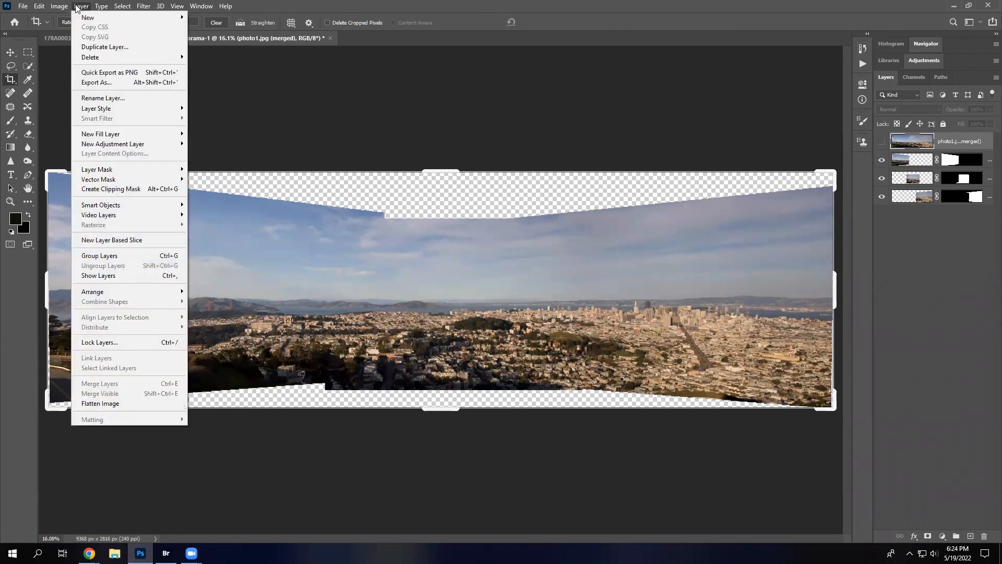